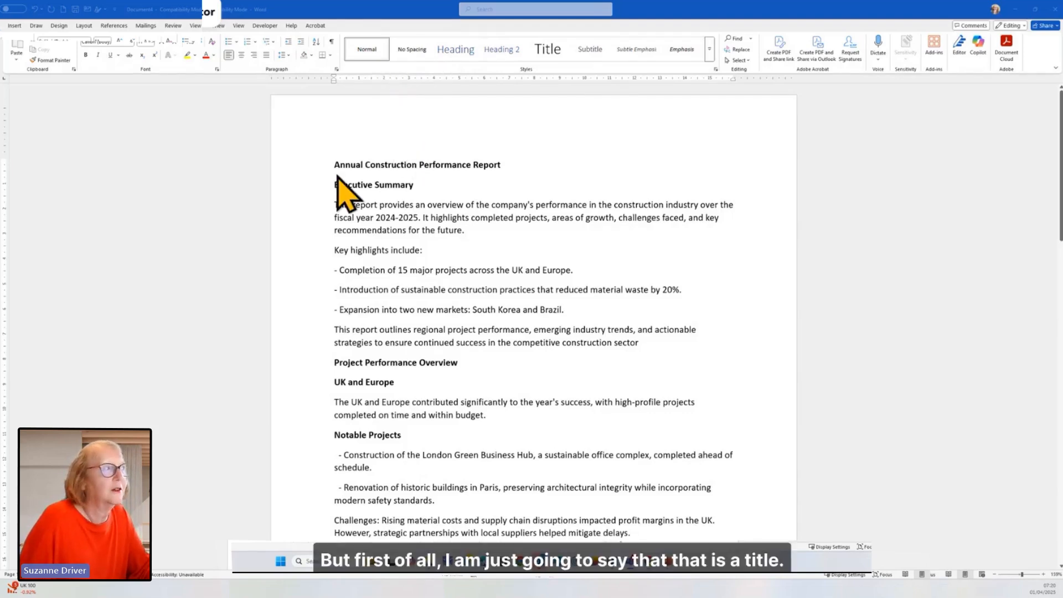
# - Apply the Title style to "Annual Construction Performance Report" and Heading 1 to "Executive Summary" and "Project Performance Overview"
pyautogui.click(304, 164)
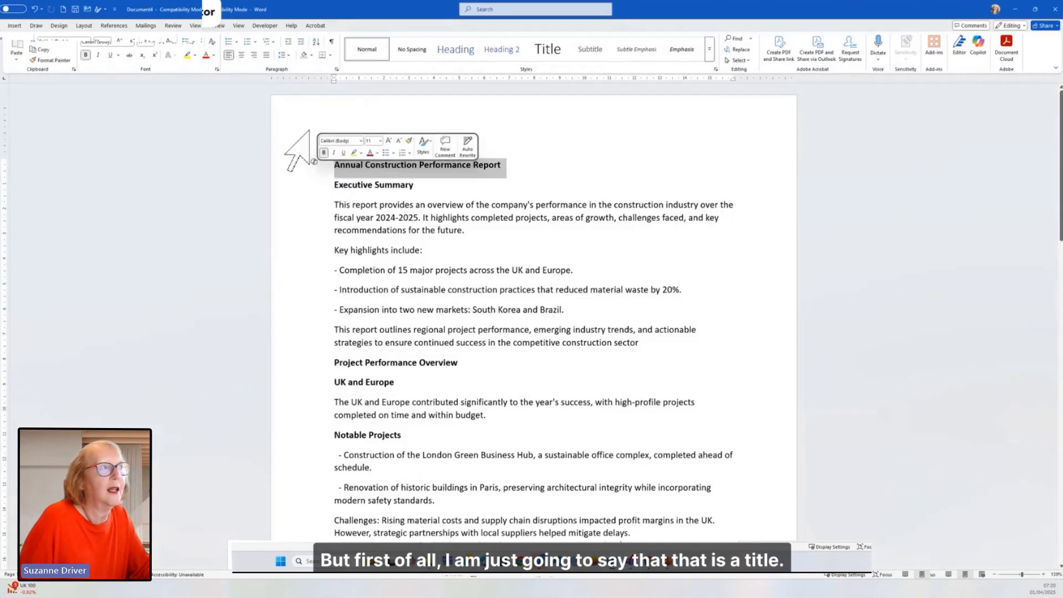
pyautogui.click(539, 51)
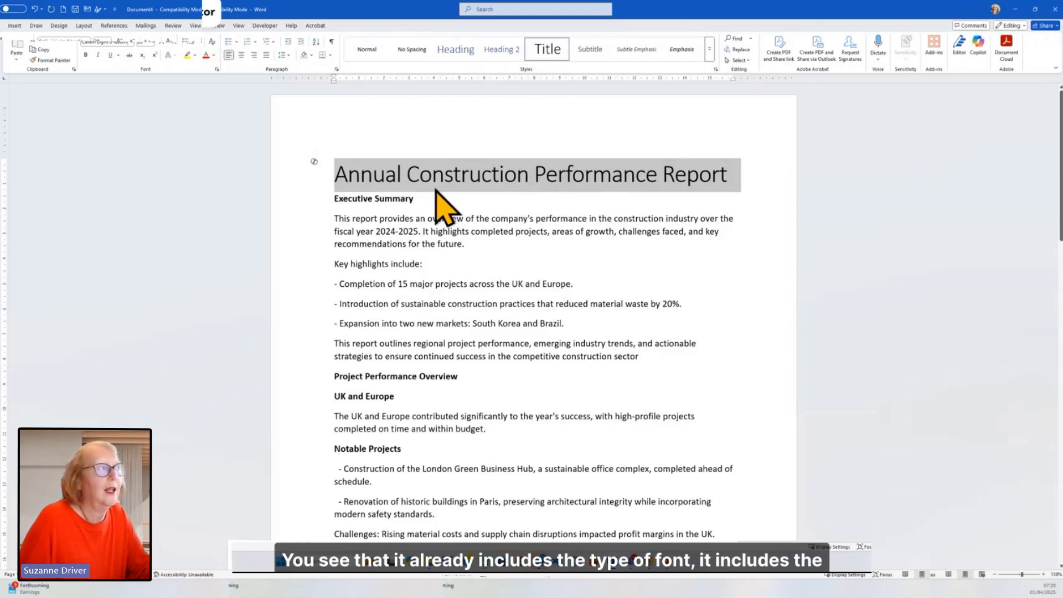
pyautogui.click(300, 205)
pyautogui.click(452, 50)
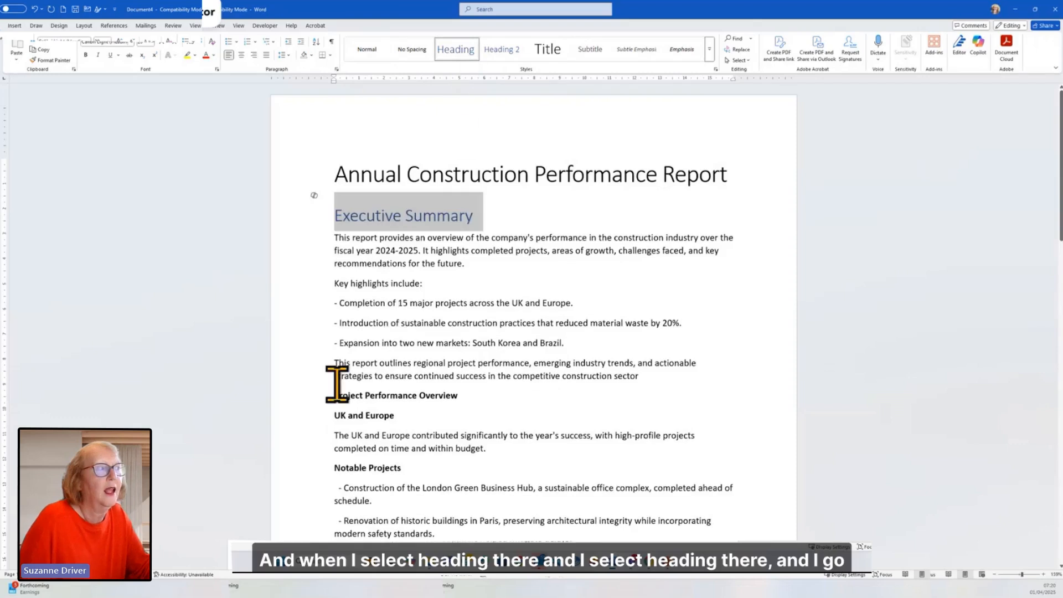
pyautogui.click(294, 396)
pyautogui.click(455, 50)
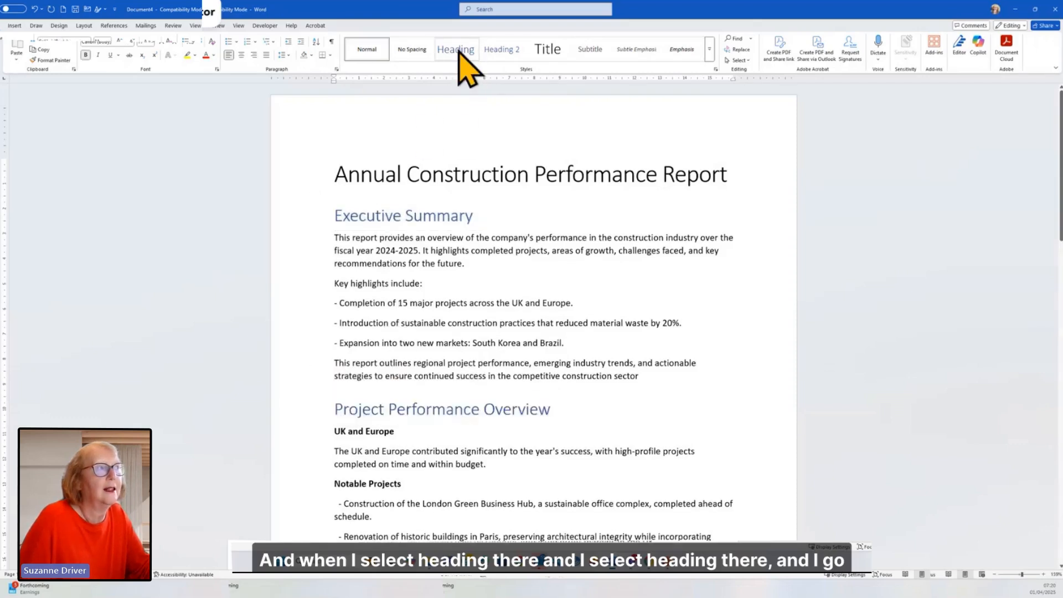
# - Apply the Heading 2 style to the "UK and Europe", "Scotland" and "Ireland" section names
pyautogui.scroll(-3, 452, 362)
pyautogui.scroll(-1, 451, 362)
pyautogui.click(311, 306)
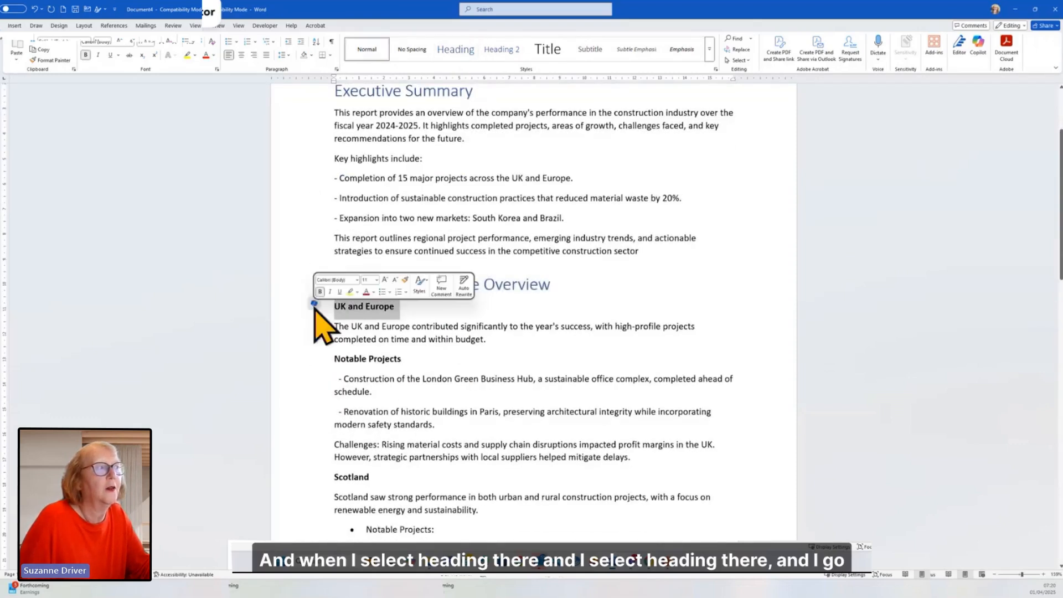
pyautogui.click(494, 55)
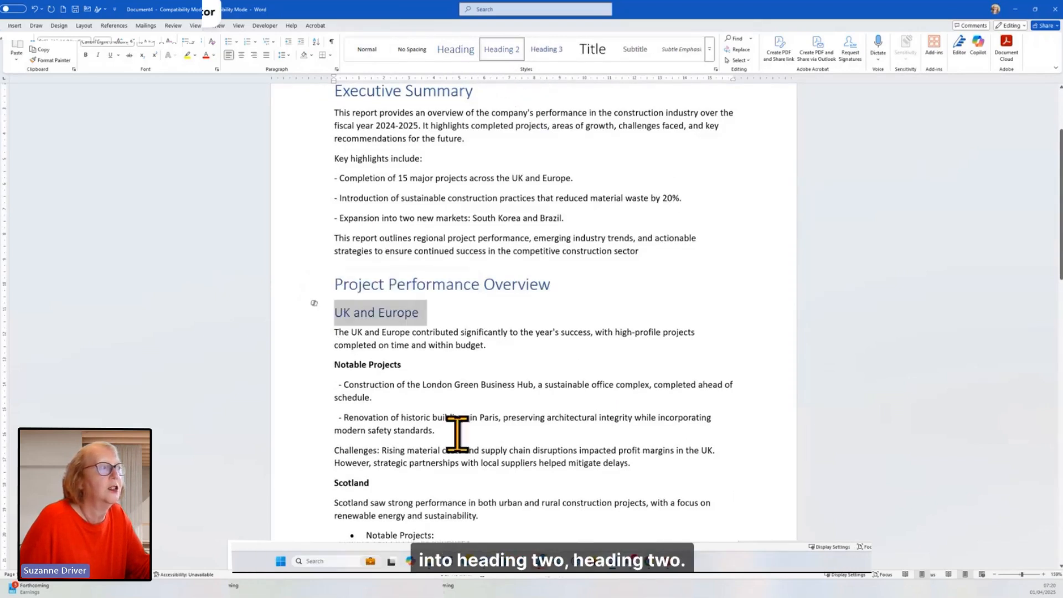
pyautogui.scroll(-5, 420, 404)
pyautogui.click(310, 327)
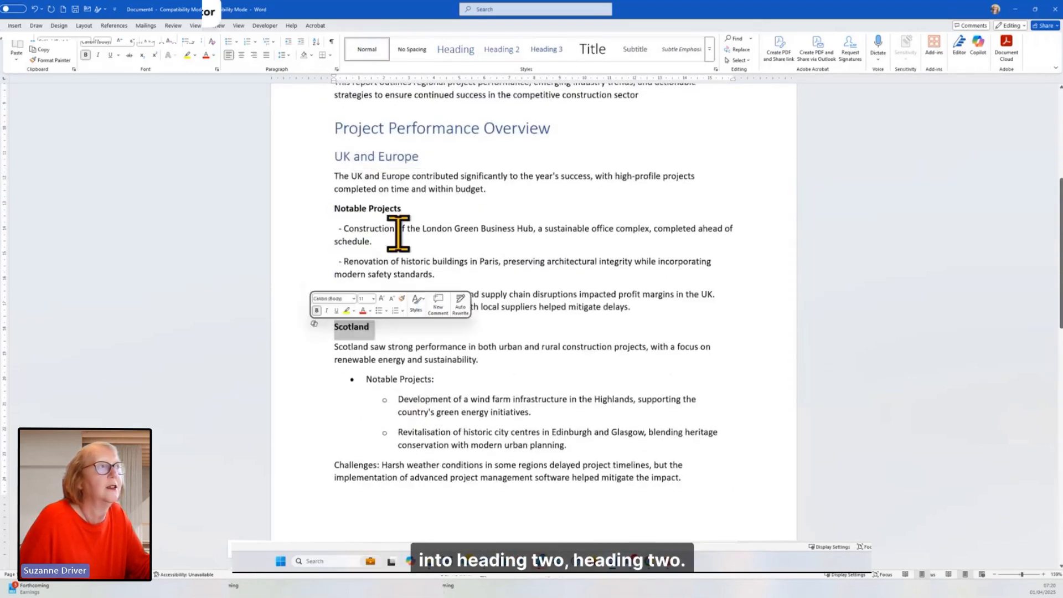
pyautogui.click(501, 51)
pyautogui.scroll(-2, 464, 457)
pyautogui.scroll(-8, 464, 456)
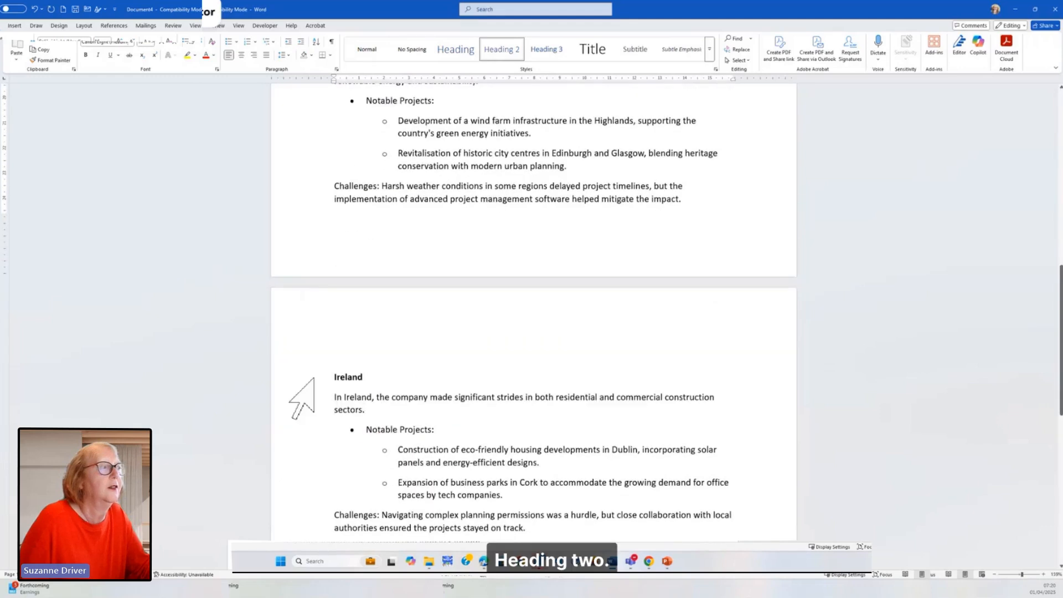
pyautogui.click(325, 370)
pyautogui.click(501, 50)
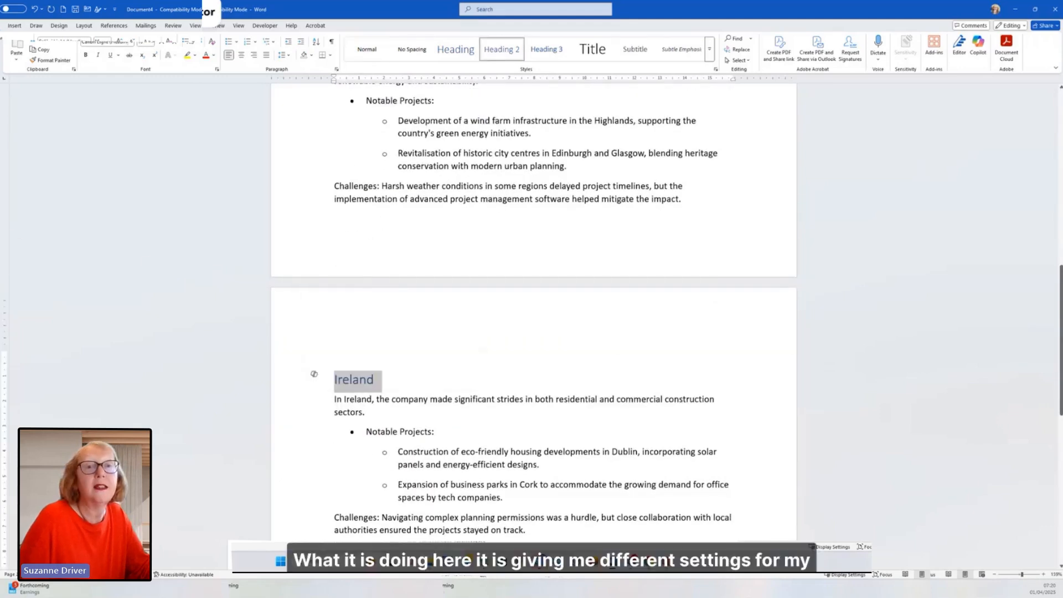
# - Apply the Heading 3 style to the "Recommendations" line near the end of the report
pyautogui.scroll(-7, 299, 443)
pyautogui.scroll(-4, 311, 423)
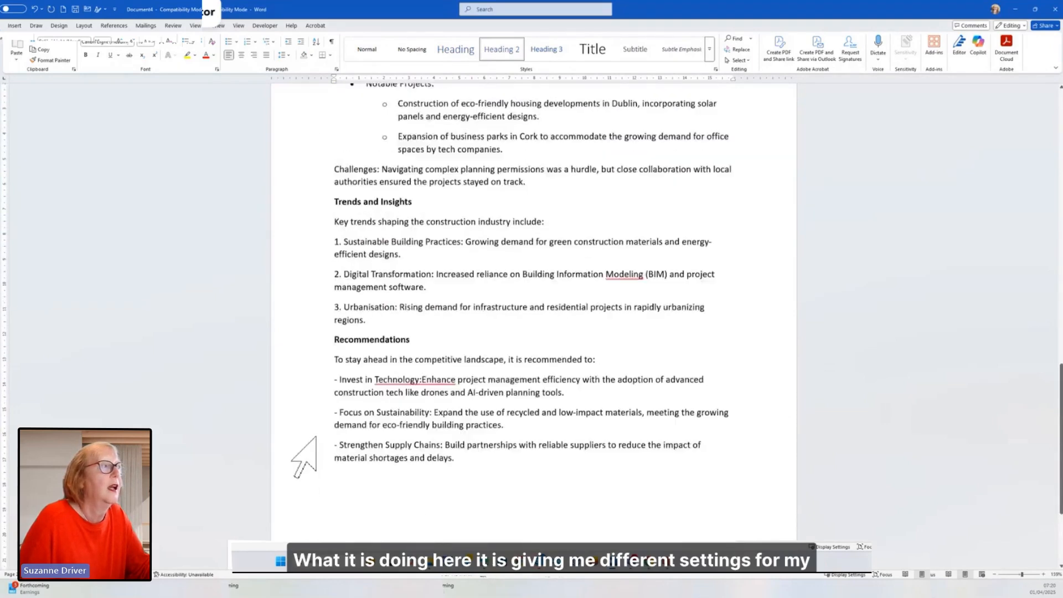
pyautogui.scroll(4, 299, 443)
pyautogui.click(314, 463)
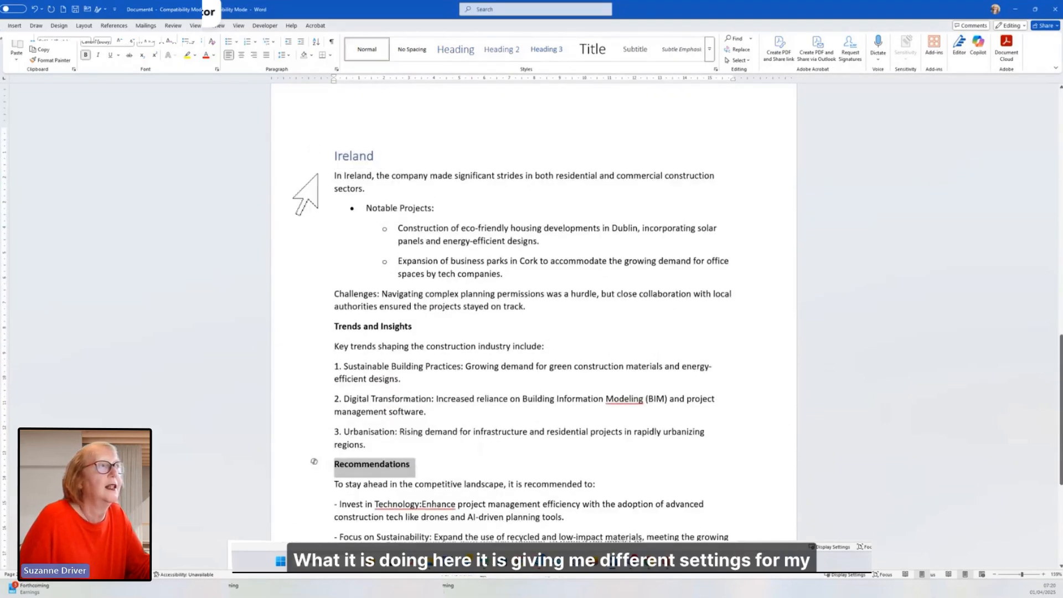
pyautogui.click(546, 49)
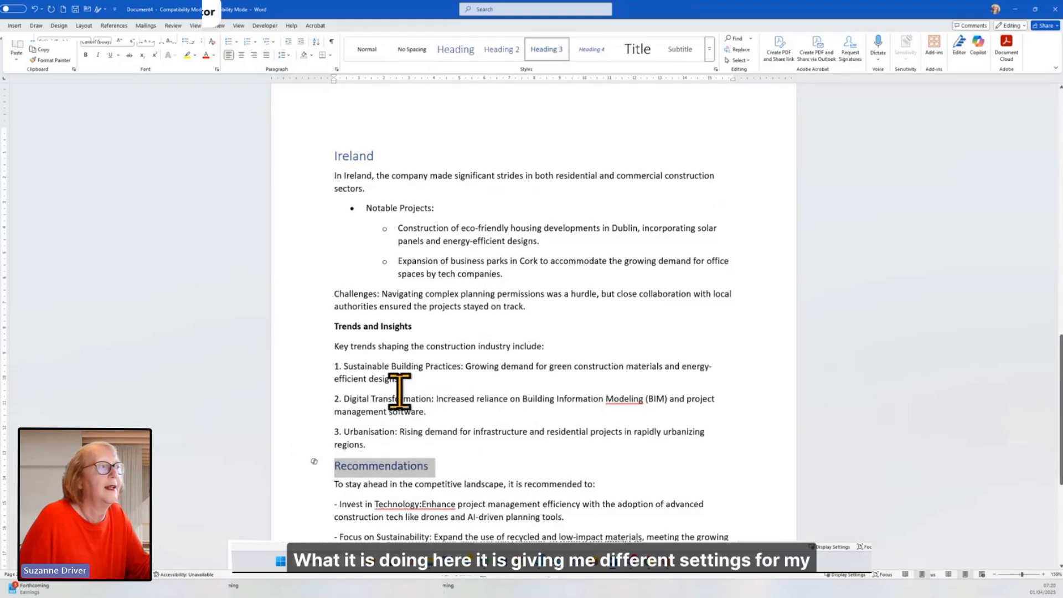
# - Place the cursor in the "Key highlights include:" line of the Executive Summary and show the Navigation pane
pyautogui.scroll(15, 399, 391)
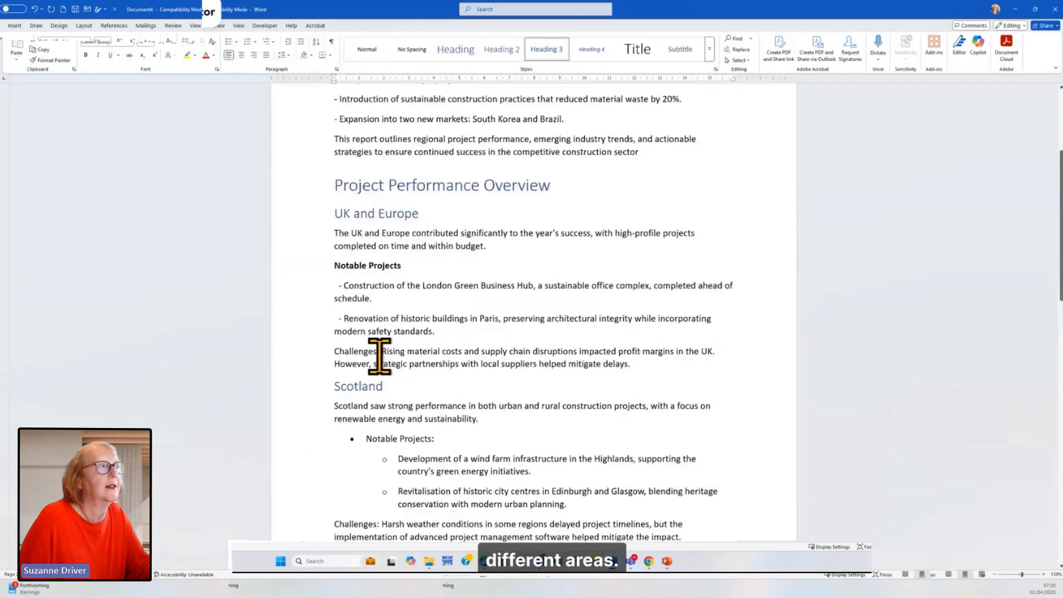
pyautogui.scroll(6, 380, 357)
pyautogui.click(381, 282)
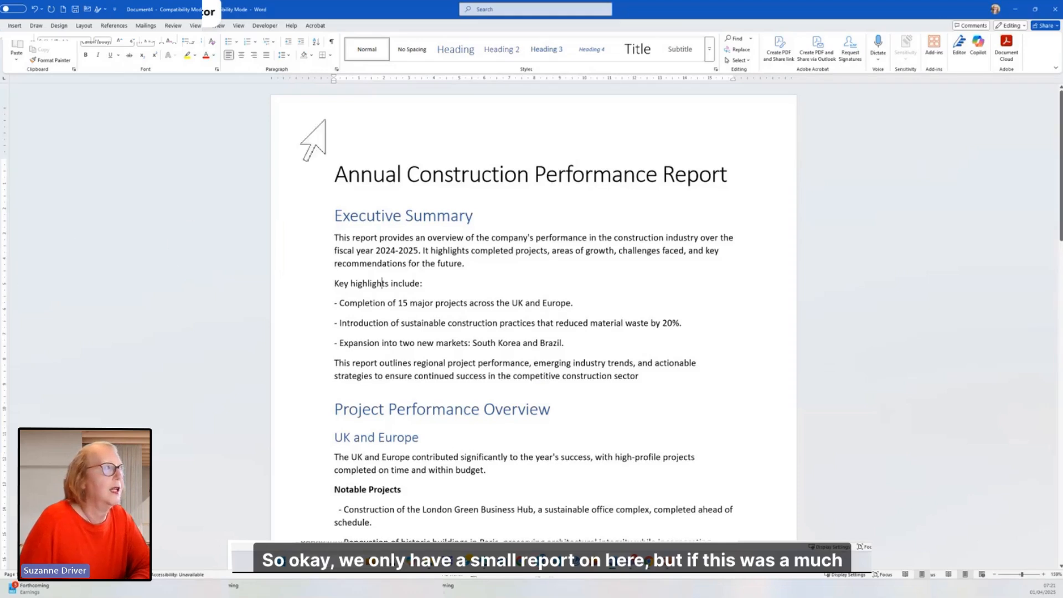
pyautogui.click(238, 27)
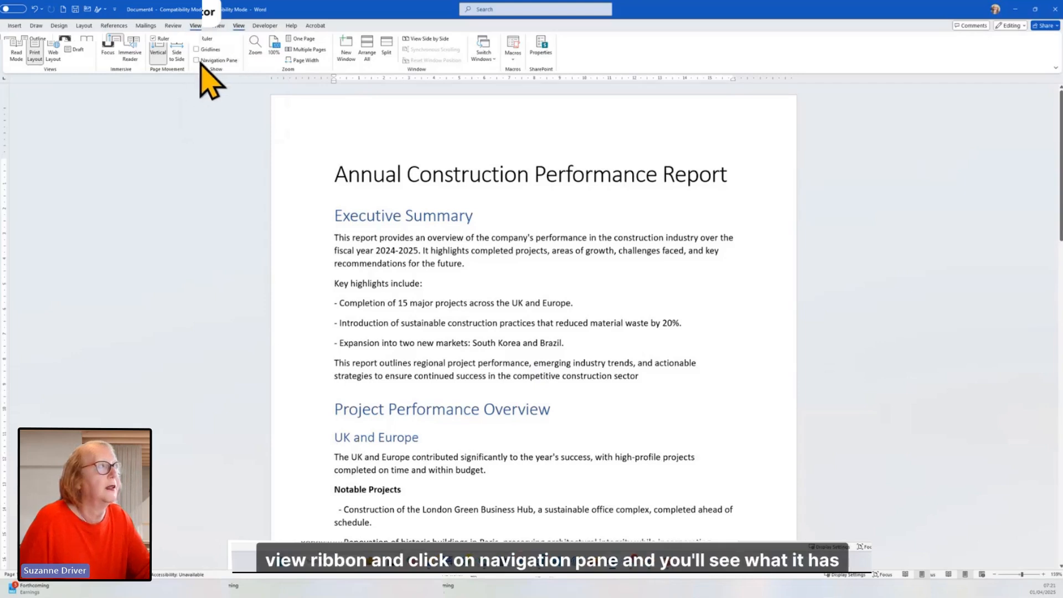
pyautogui.click(198, 60)
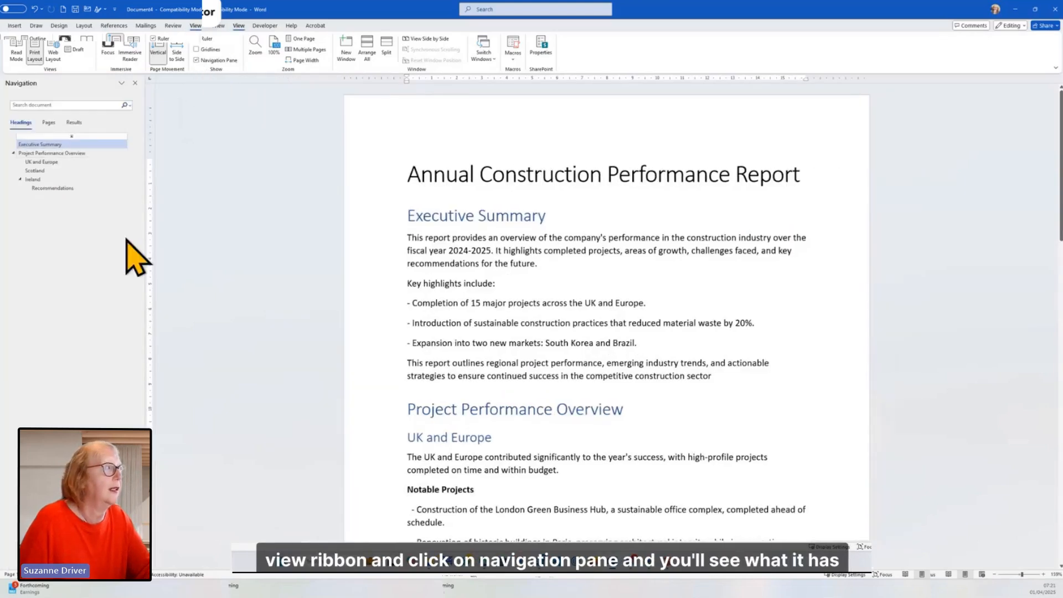
# - Jump between the Ireland and Executive Summary sections through the heading outline, and collapse Ireland's subheadings in that outline
pyautogui.click(34, 179)
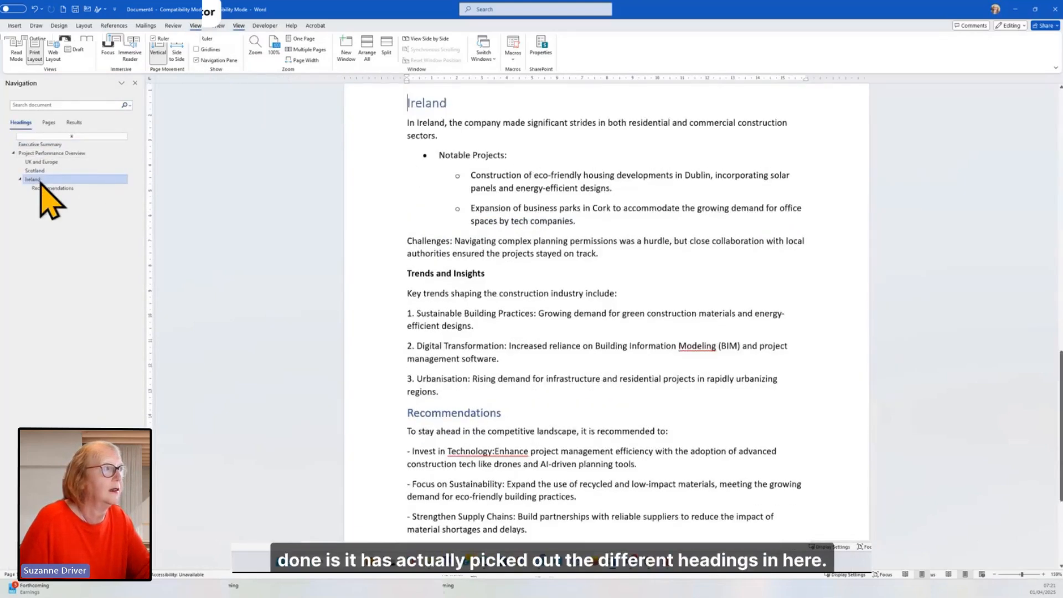
pyautogui.click(41, 145)
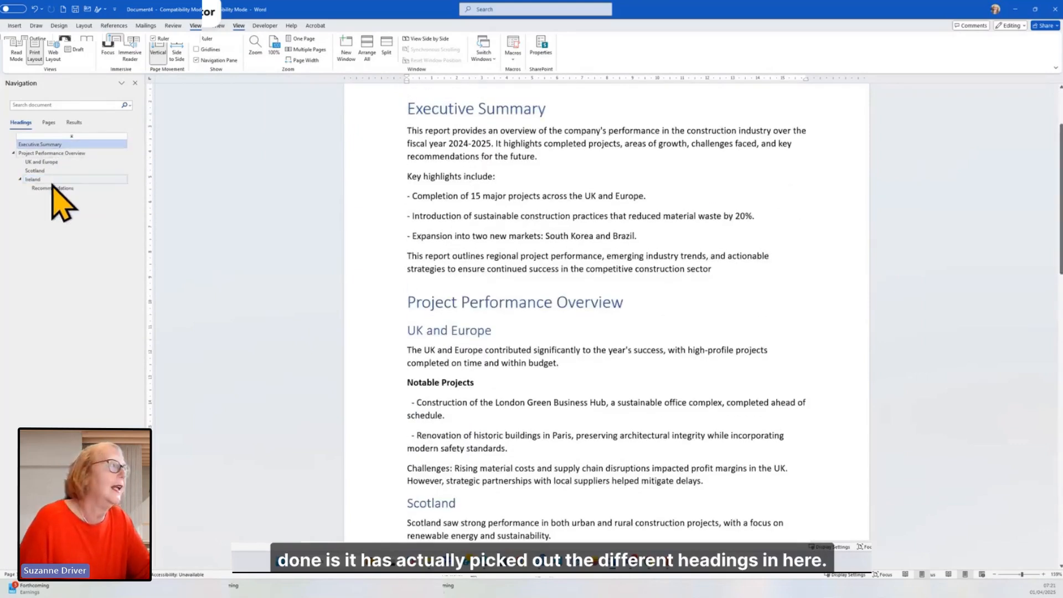
pyautogui.click(46, 180)
pyautogui.click(20, 179)
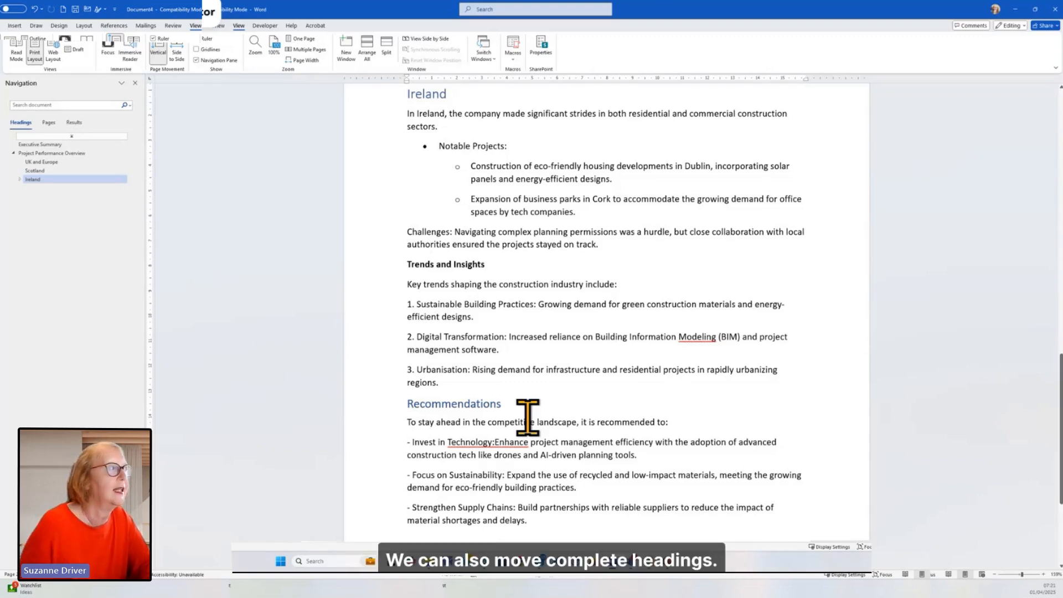
# - Collapse and re-expand the Recommendations section in the document, and collapse the Ireland section and select its heading
pyautogui.click(403, 404)
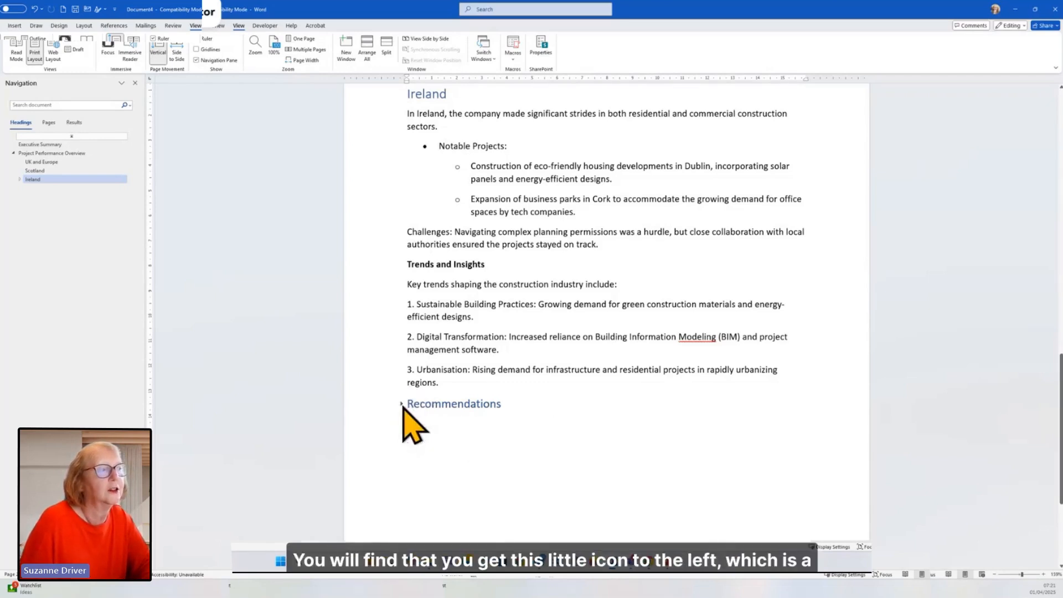
pyautogui.click(403, 405)
pyautogui.scroll(3, 413, 276)
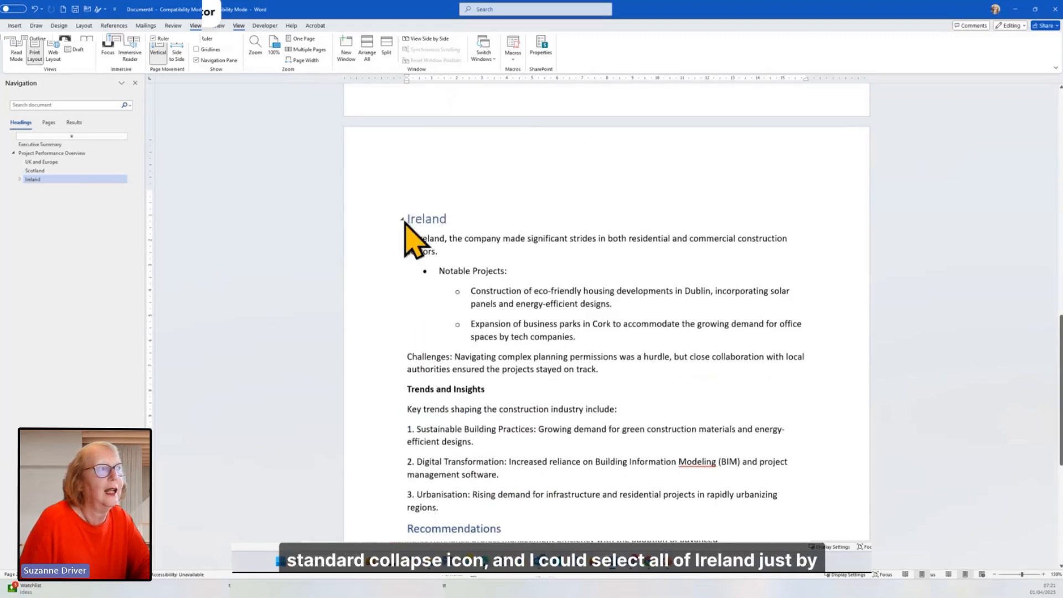
pyautogui.click(402, 219)
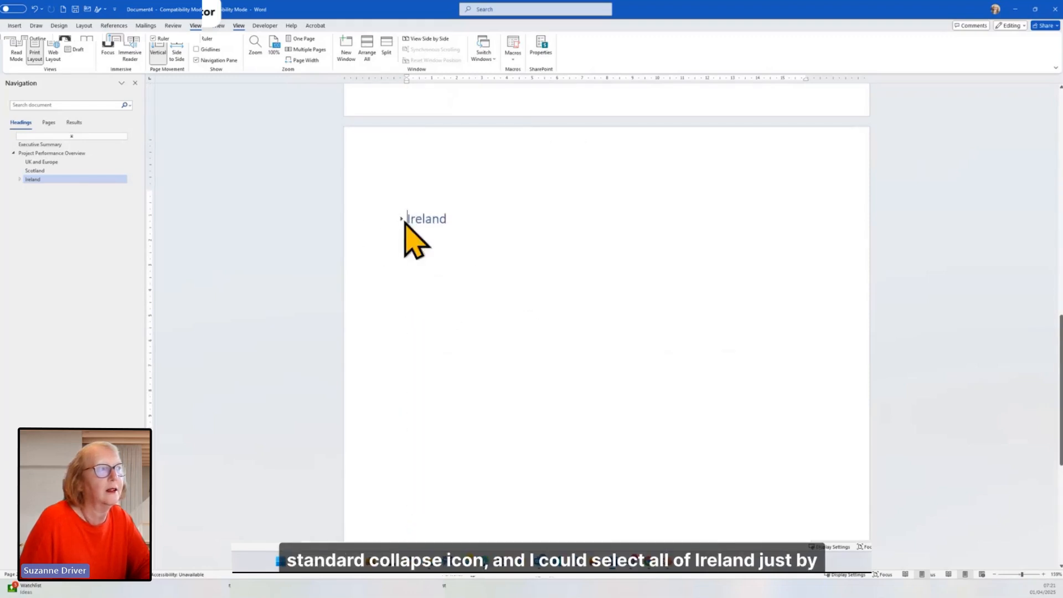
pyautogui.click(363, 226)
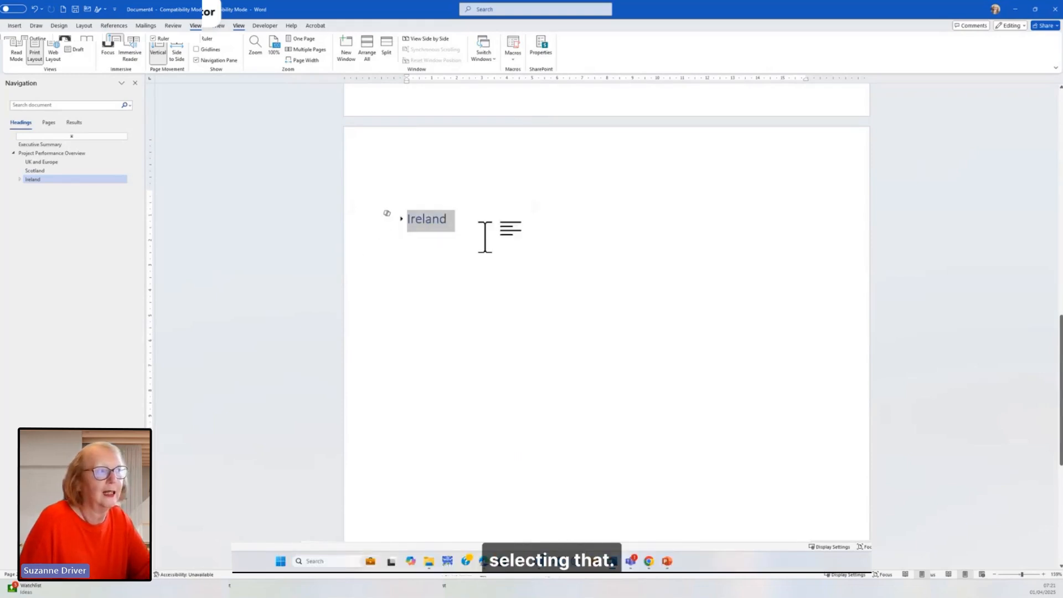
pyautogui.press('ctrl')
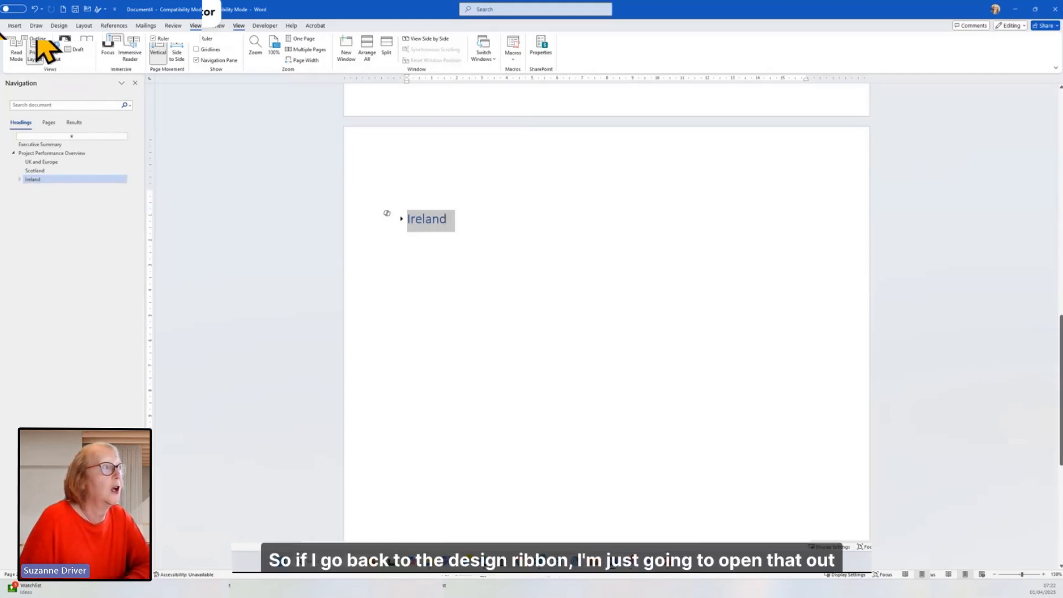
# - Bring up the document formatting options and expand Ireland again in both the heading outline and the document
pyautogui.click(3, 26)
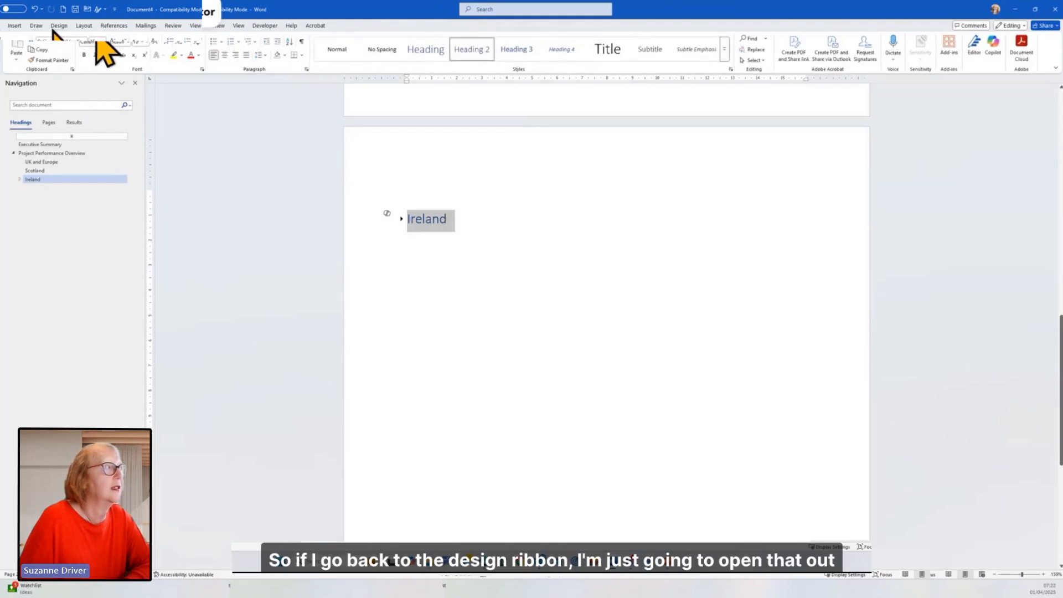
pyautogui.click(56, 27)
pyautogui.click(20, 179)
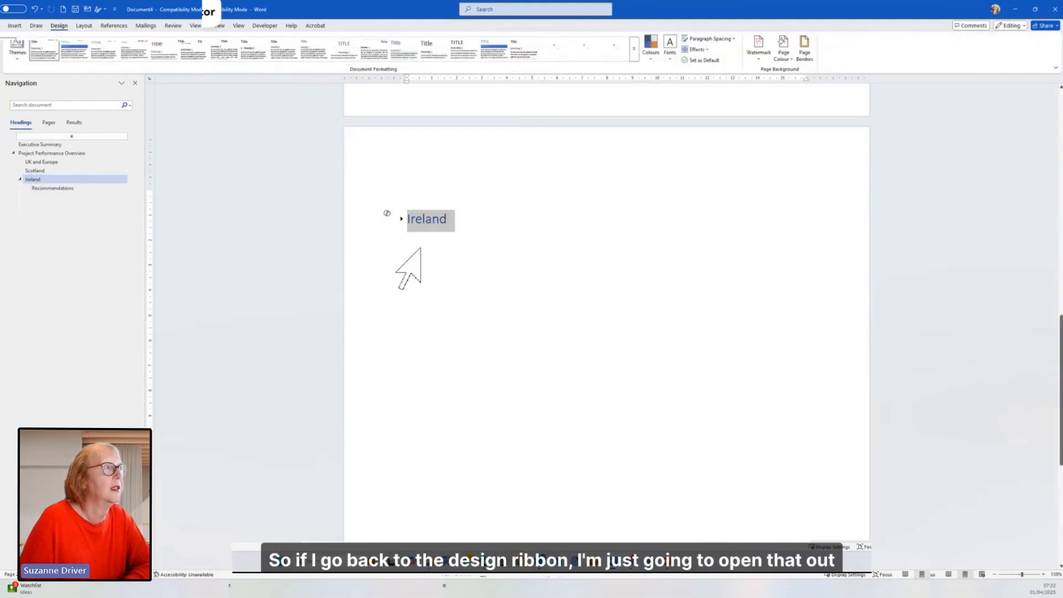
pyautogui.click(401, 218)
# - Apply the style set with an all-capitals blue title and solid blue bars behind the main headings to the report
pyautogui.scroll(5, 257, 195)
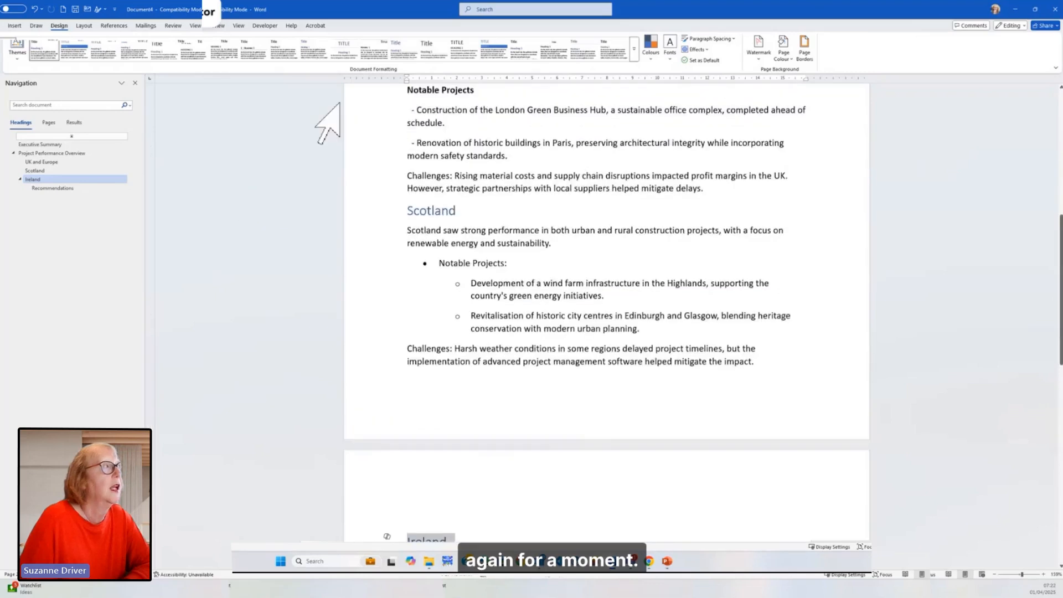
pyautogui.scroll(1, 340, 103)
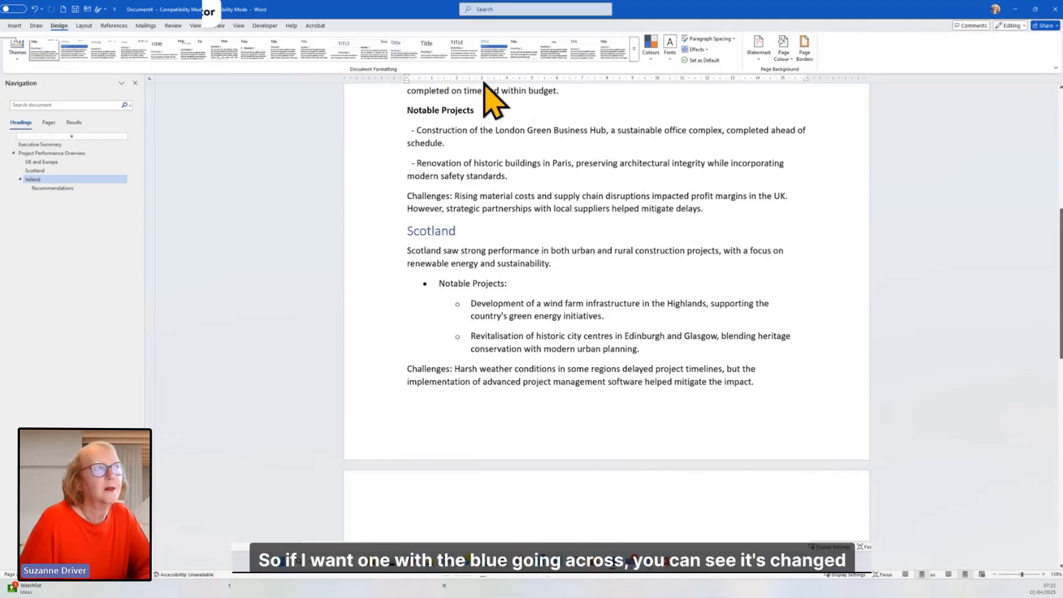
pyautogui.click(490, 48)
pyautogui.scroll(7, 530, 149)
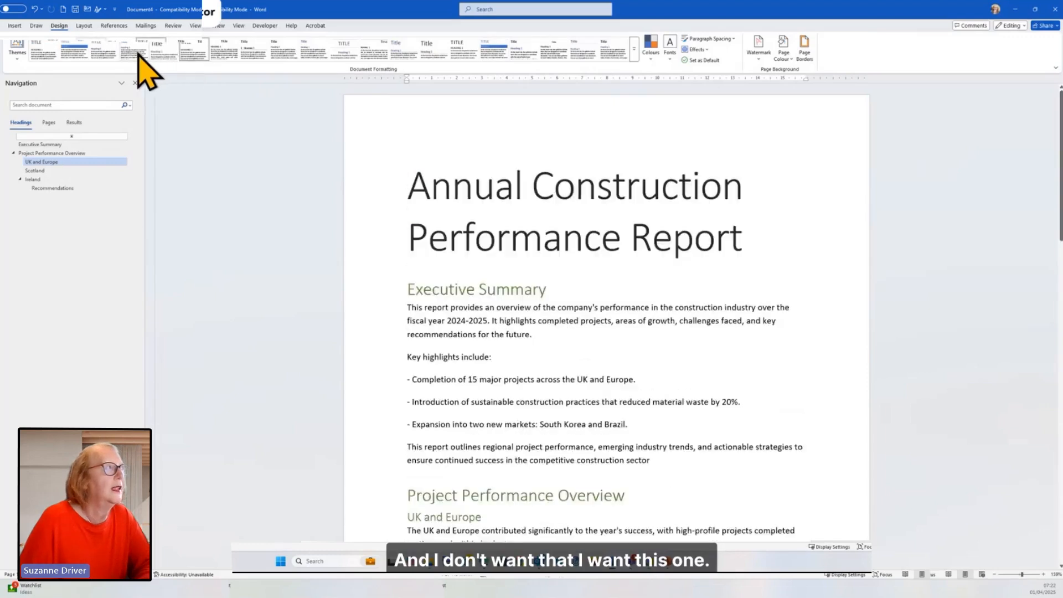
pyautogui.click(72, 50)
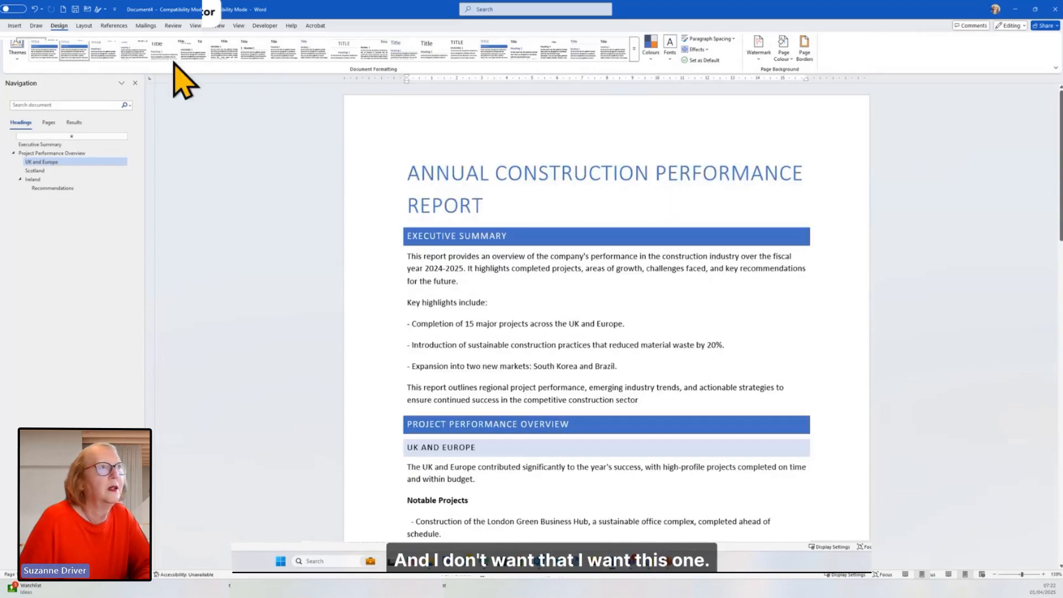
# - Change the document's theme colours to Red and reapply a style set with solid-coloured heading bars
pyautogui.click(651, 56)
pyautogui.scroll(-1, 701, 255)
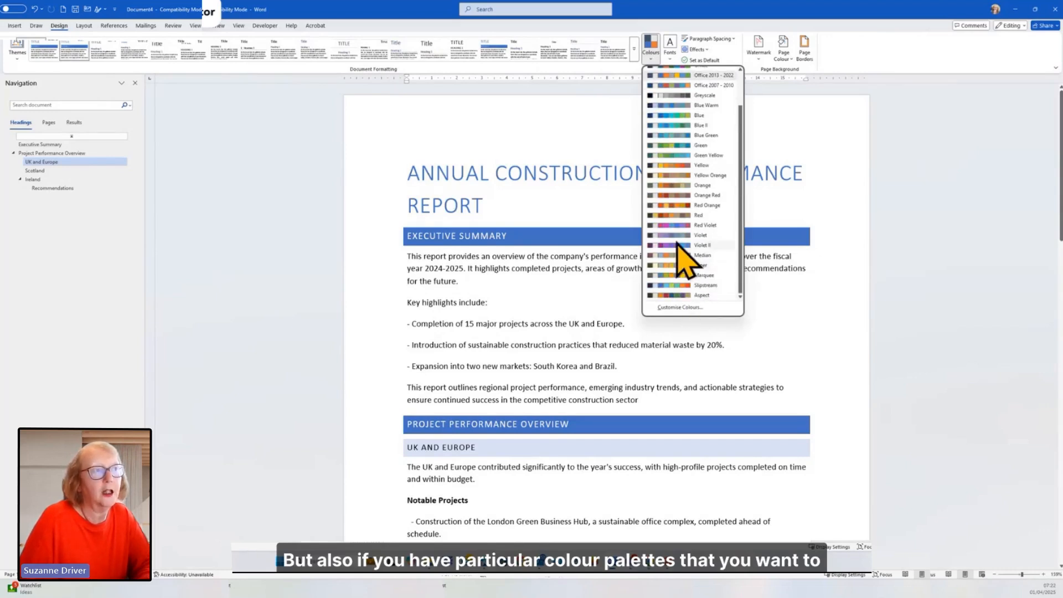
pyautogui.click(676, 215)
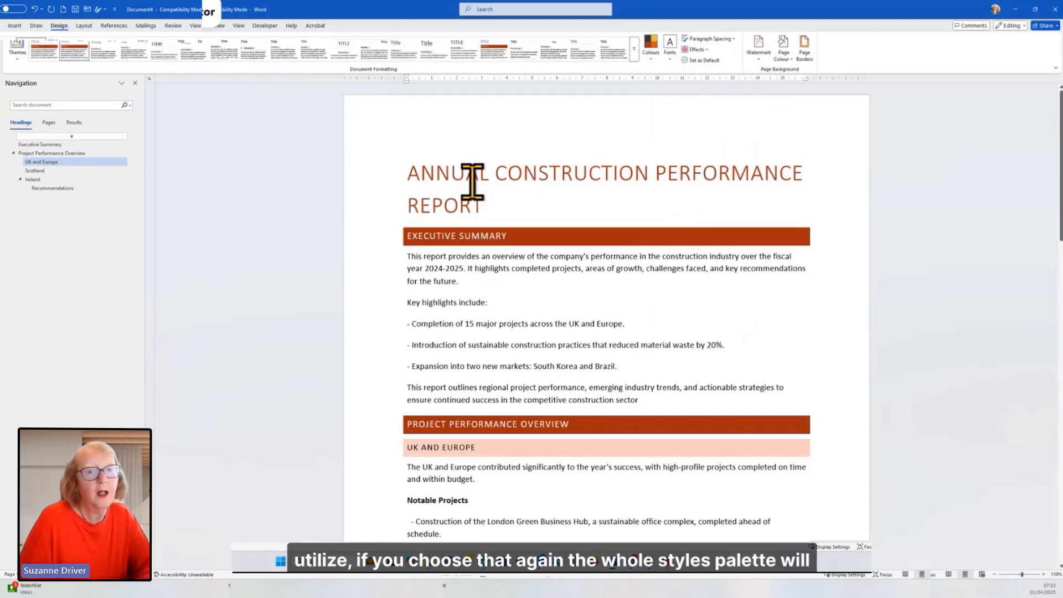
pyautogui.click(493, 56)
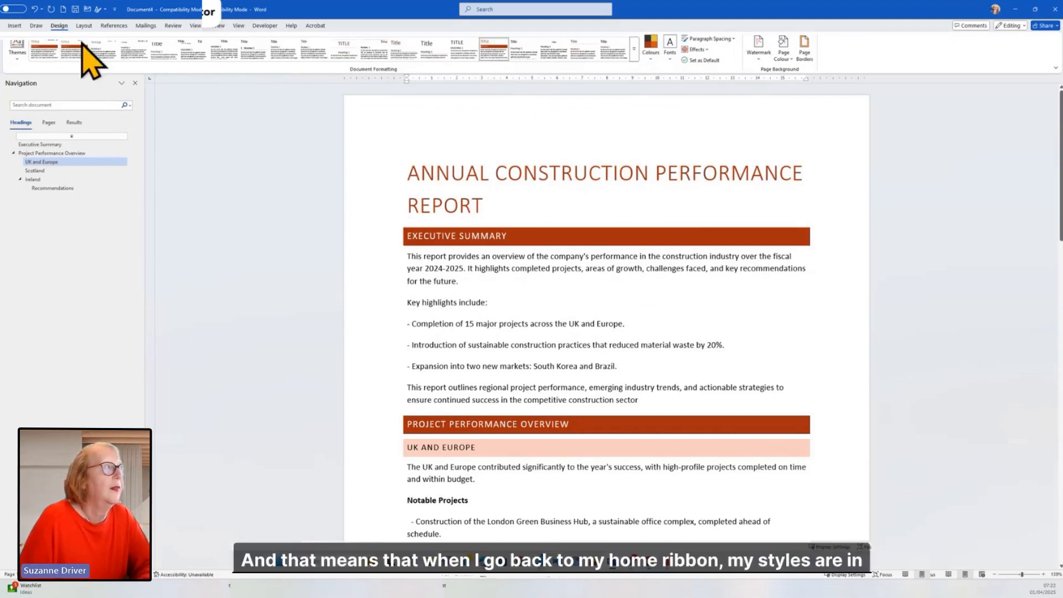
pyautogui.click(43, 27)
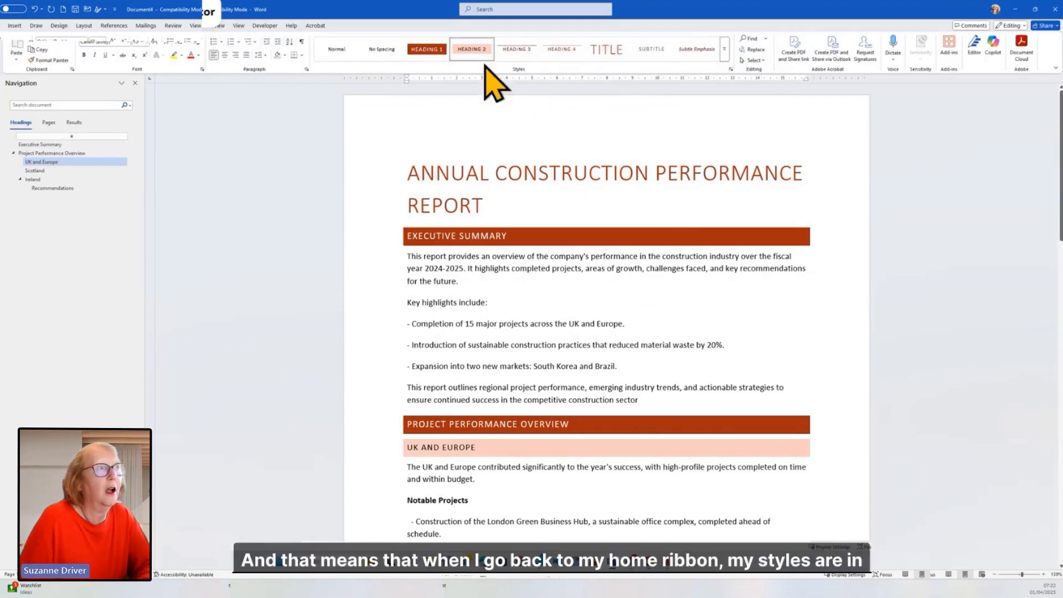